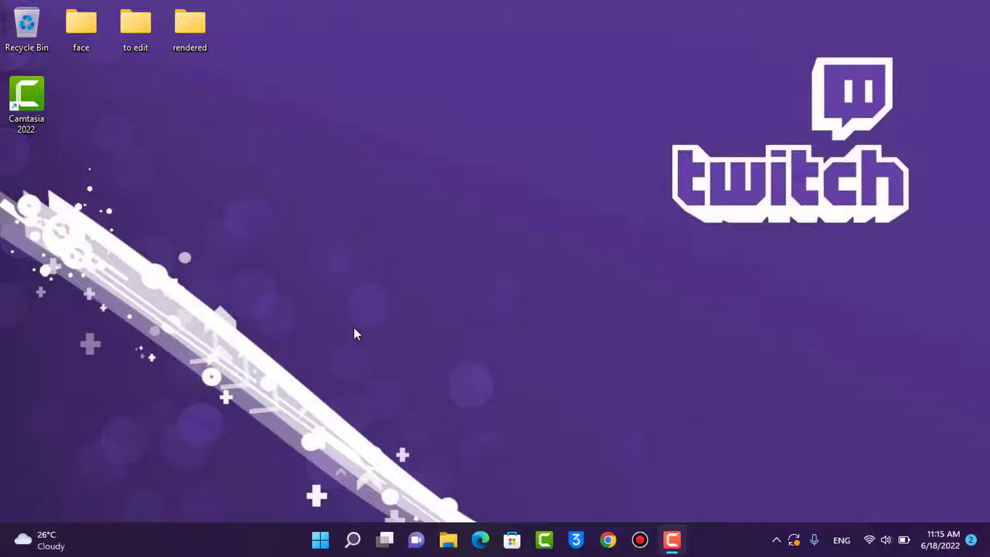
Step: Launch Chrome and load twitch.com, correcting the mistyped 'twich' address
{"action": "left_click", "coordinate": [617, 539]}
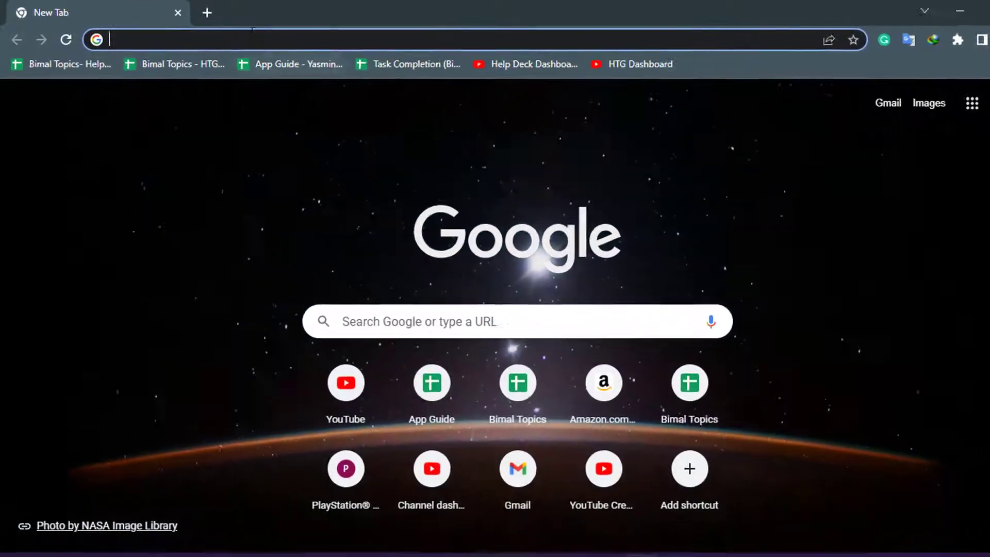
{"action": "type", "text": "twich"}
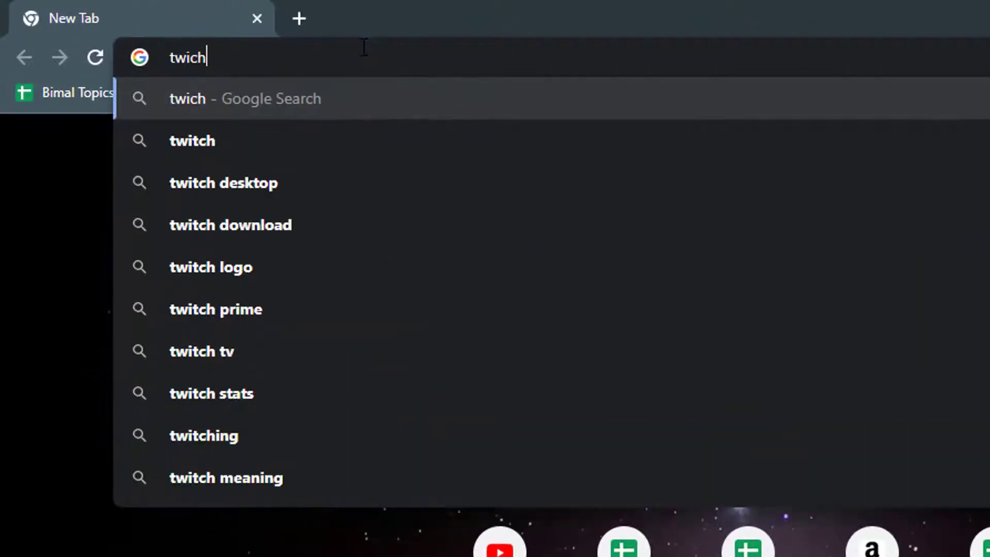
{"action": "key", "text": "BackSpace"}
{"action": "key", "text": "BackSpace"}
{"action": "type", "text": "tch"}
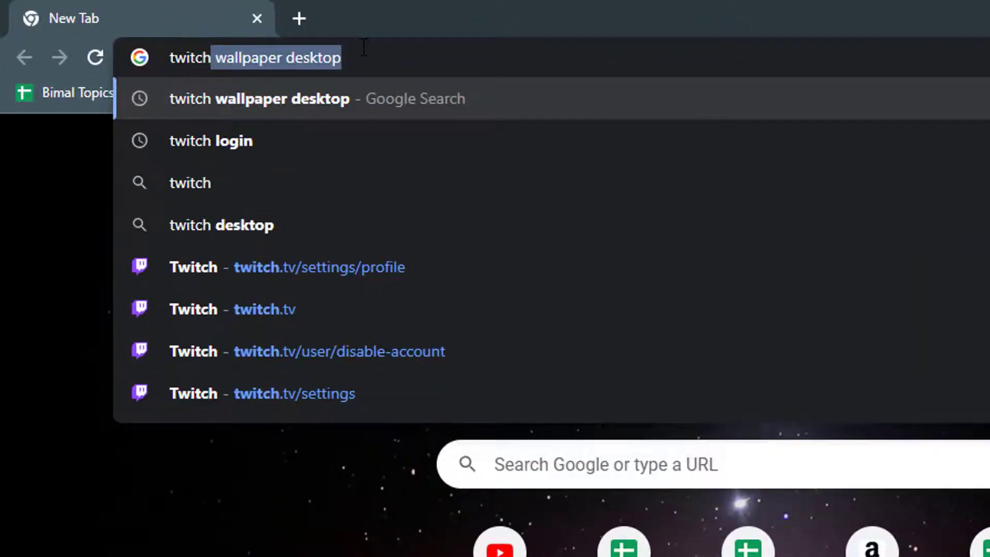
{"action": "type", "text": ".com"}
{"action": "key", "text": "Return"}
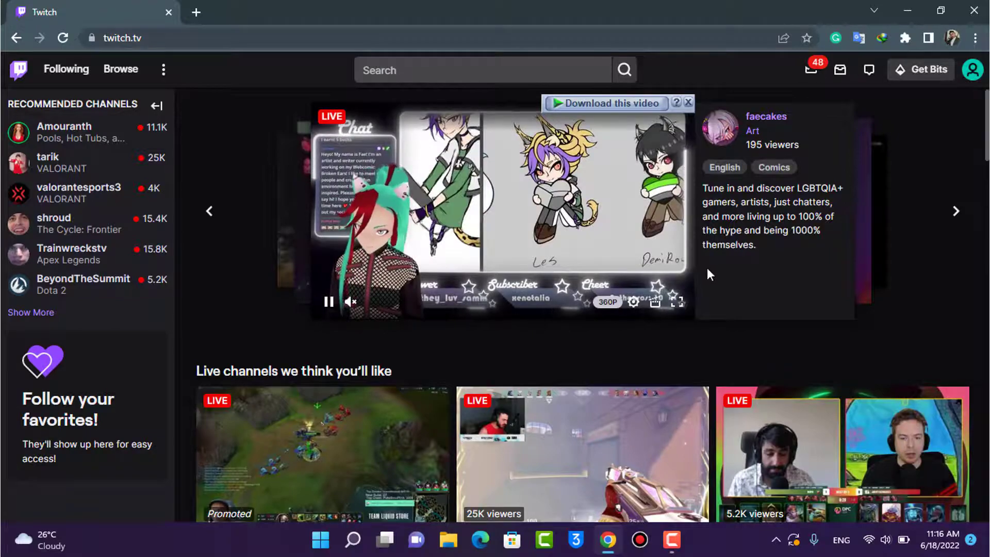
Step: Browse the recommended channels on the home page, then open the top-right avatar menu
{"action": "scroll", "coordinate": [707, 268], "scroll_direction": "down", "scroll_amount": 7}
{"action": "scroll", "coordinate": [670, 309], "scroll_direction": "down", "scroll_amount": 3}
{"action": "scroll", "coordinate": [643, 333], "scroll_direction": "down", "scroll_amount": 2}
{"action": "scroll", "coordinate": [655, 310], "scroll_direction": "down", "scroll_amount": 4}
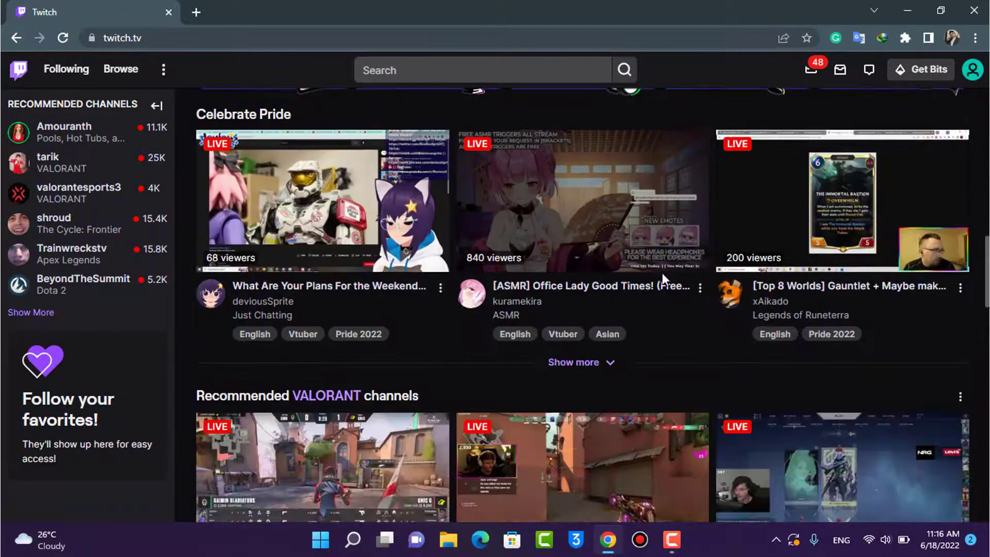
{"action": "scroll", "coordinate": [692, 293], "scroll_direction": "up", "scroll_amount": 6}
{"action": "scroll", "coordinate": [692, 285], "scroll_direction": "up", "scroll_amount": 4}
{"action": "scroll", "coordinate": [671, 277], "scroll_direction": "up", "scroll_amount": 6}
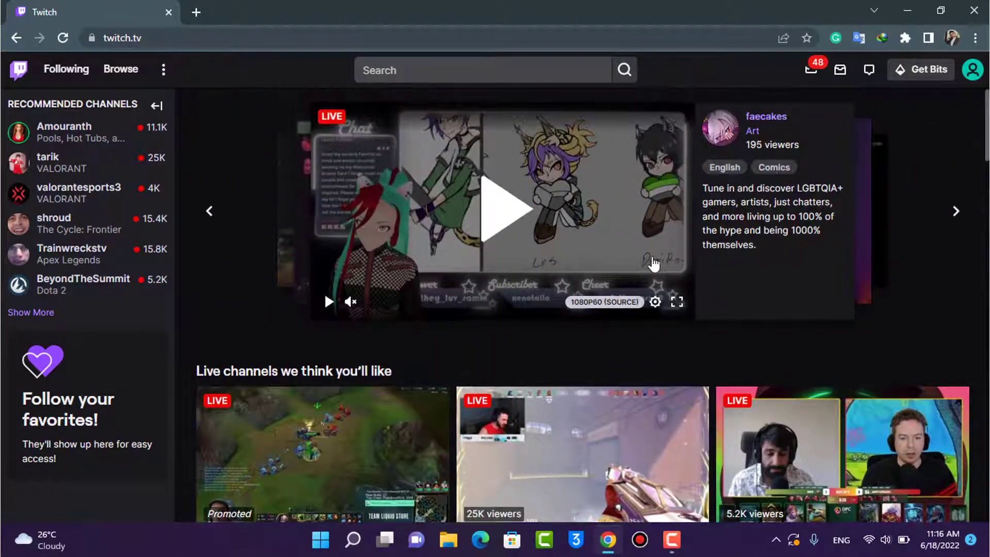
{"action": "scroll", "coordinate": [862, 249], "scroll_direction": "down", "scroll_amount": 4}
{"action": "scroll", "coordinate": [860, 246], "scroll_direction": "up", "scroll_amount": 4}
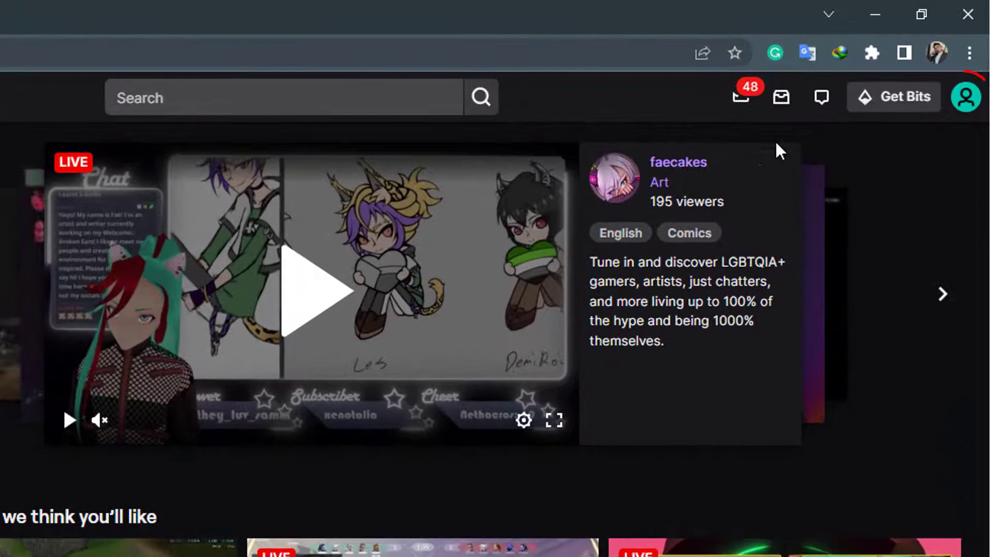
{"action": "left_click", "coordinate": [970, 111]}
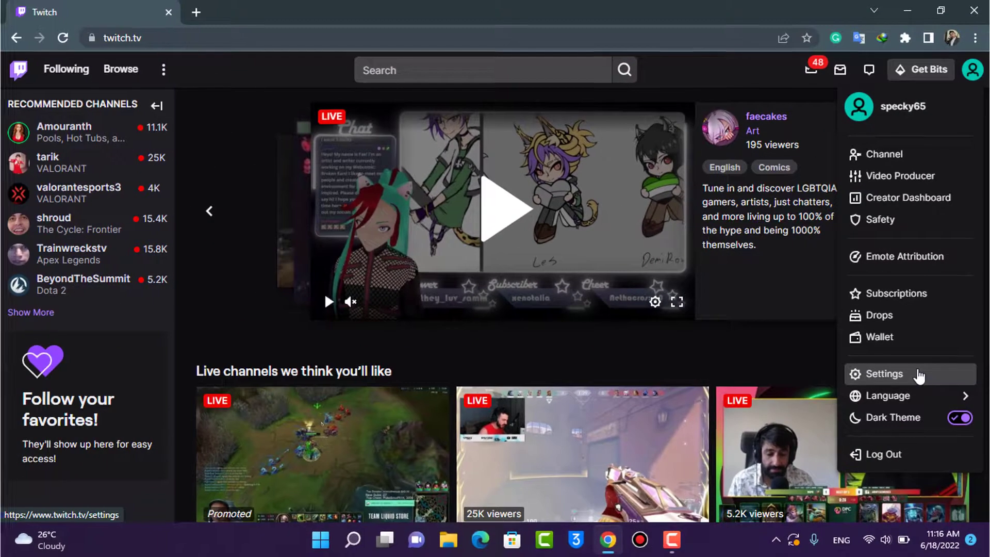
Step: Go to Settings from the avatar menu and scroll to 'Disabling Your Twitch Account'
{"action": "left_click", "coordinate": [893, 426]}
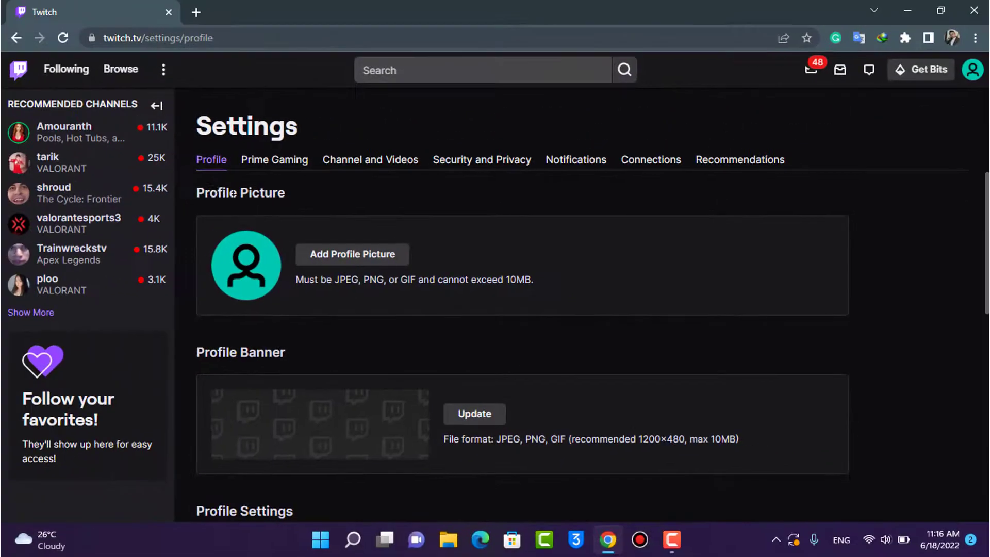
{"action": "scroll", "coordinate": [751, 236], "scroll_direction": "down", "scroll_amount": 5}
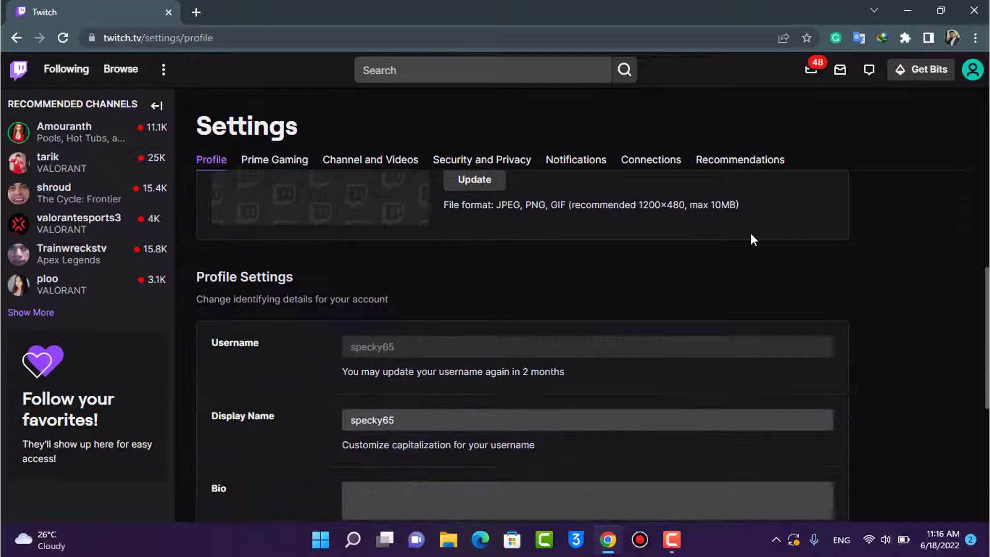
{"action": "scroll", "coordinate": [752, 236], "scroll_direction": "down", "scroll_amount": 4}
{"action": "scroll", "coordinate": [751, 237], "scroll_direction": "down", "scroll_amount": 1}
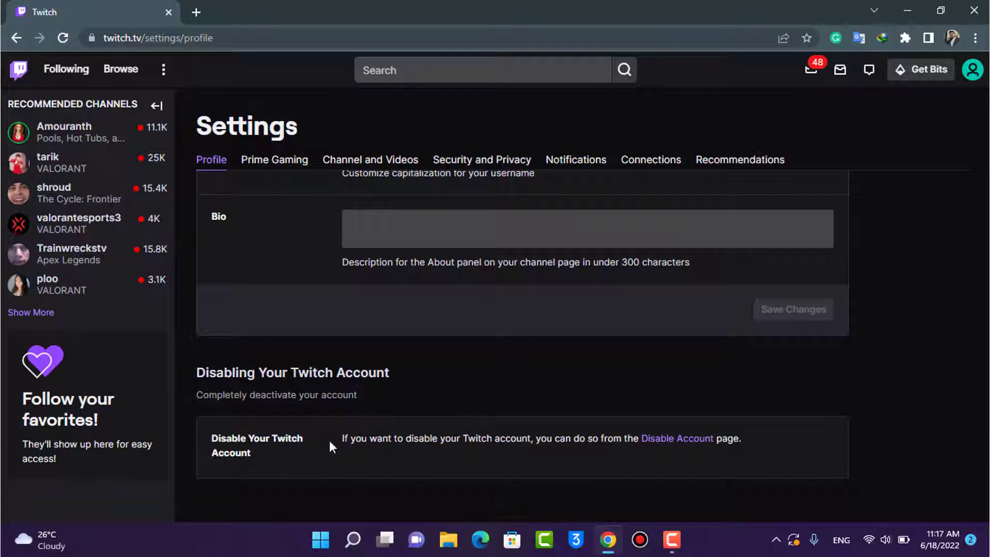
Step: Follow the Disable Account link, open and close the avatar menu, and start a new tab
{"action": "left_click", "coordinate": [676, 438]}
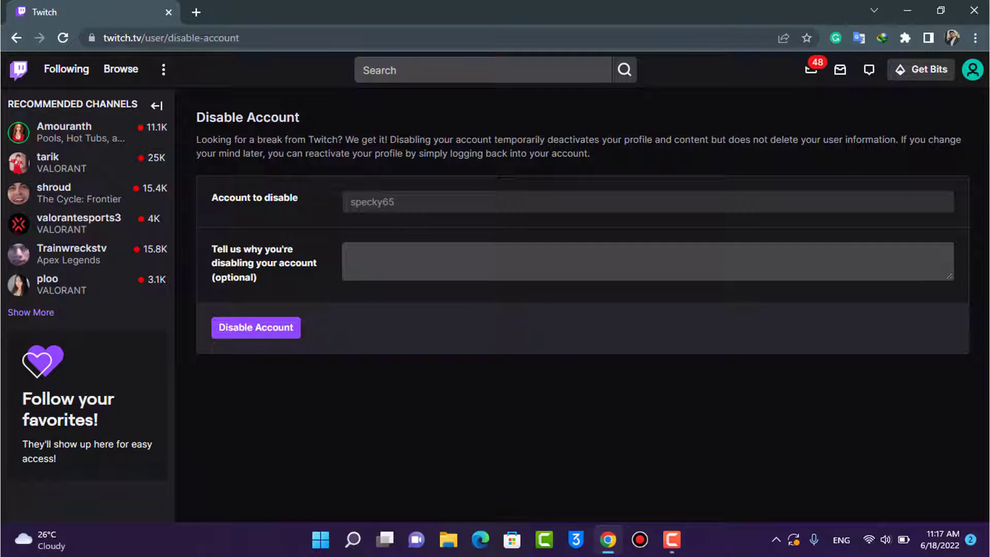
{"action": "left_click", "coordinate": [979, 77]}
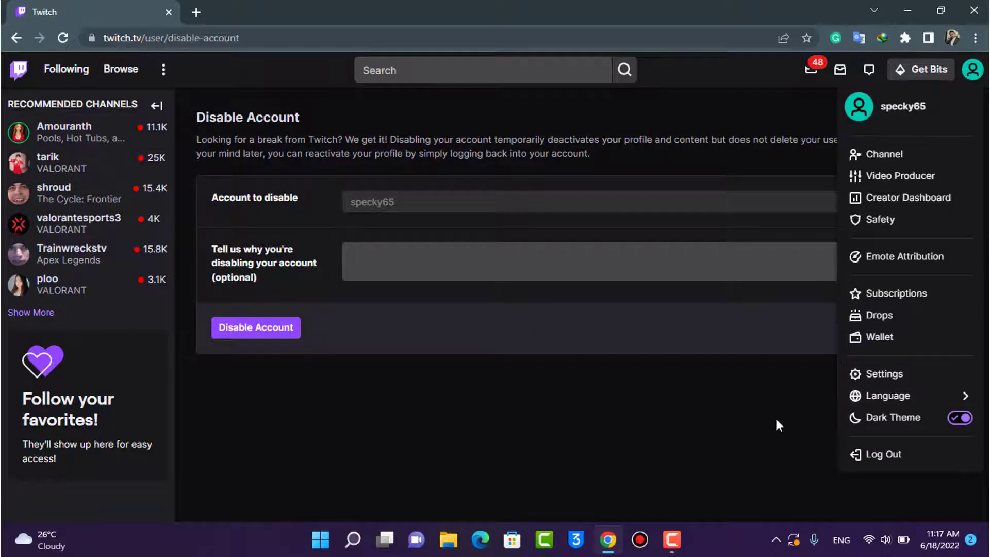
{"action": "left_click", "coordinate": [686, 477]}
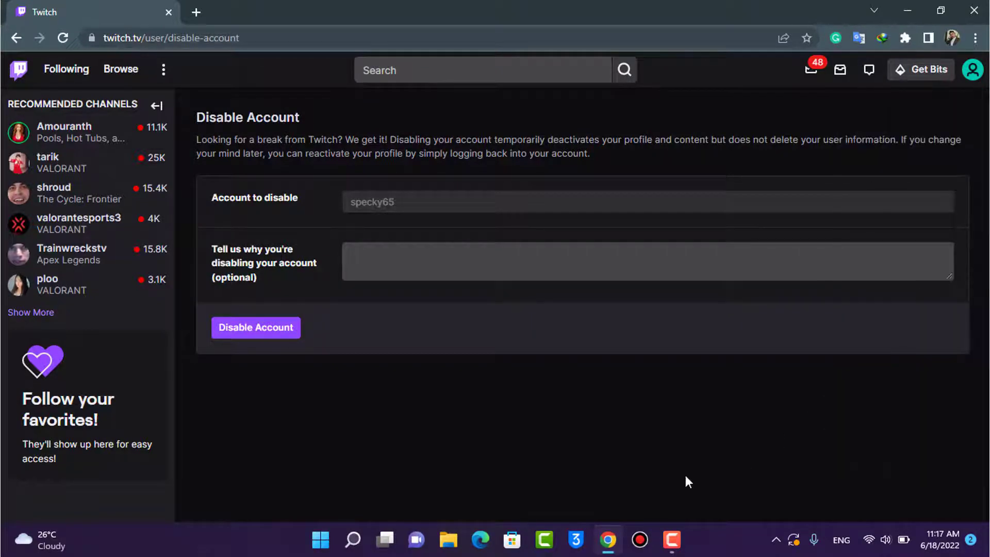
{"action": "left_click", "coordinate": [196, 13]}
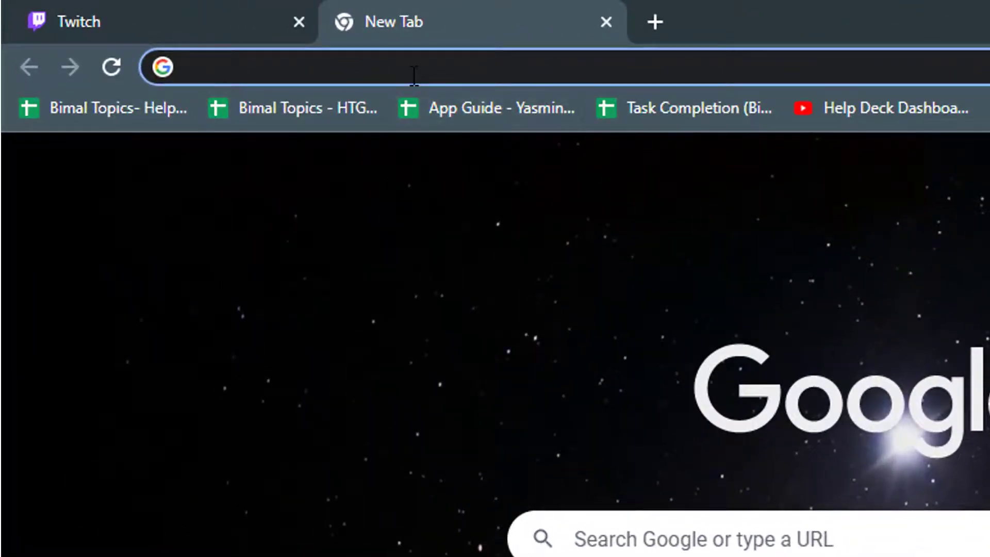
Step: Paste and go to the copied delete-account address, then inspect its user/delete-account part
{"action": "right_click", "coordinate": [414, 76]}
{"action": "left_click", "coordinate": [514, 294]}
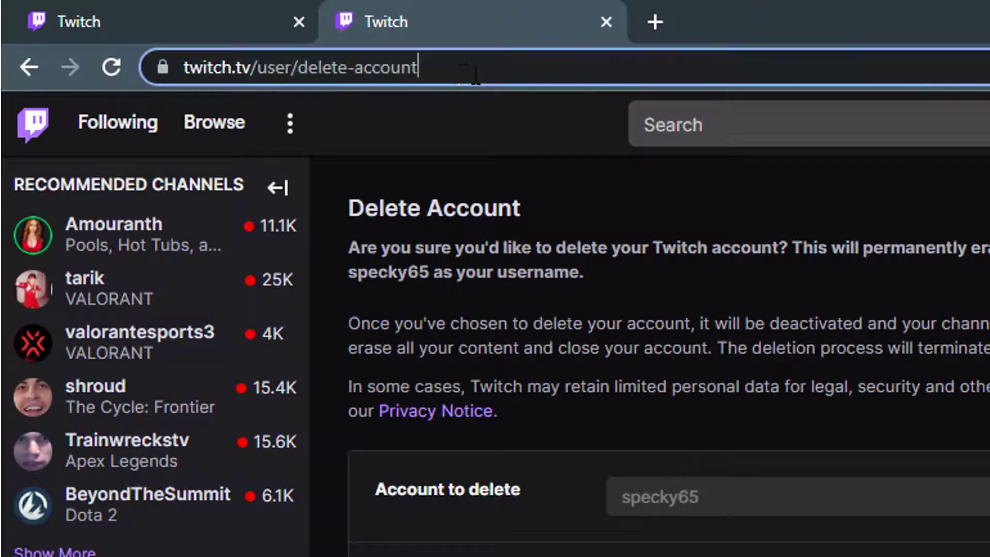
{"action": "mouse_move", "coordinate": [470, 65]}
{"action": "left_mouse_down"}
{"action": "mouse_move", "coordinate": [302, 77]}
{"action": "mouse_move", "coordinate": [448, 78]}
{"action": "left_mouse_up"}
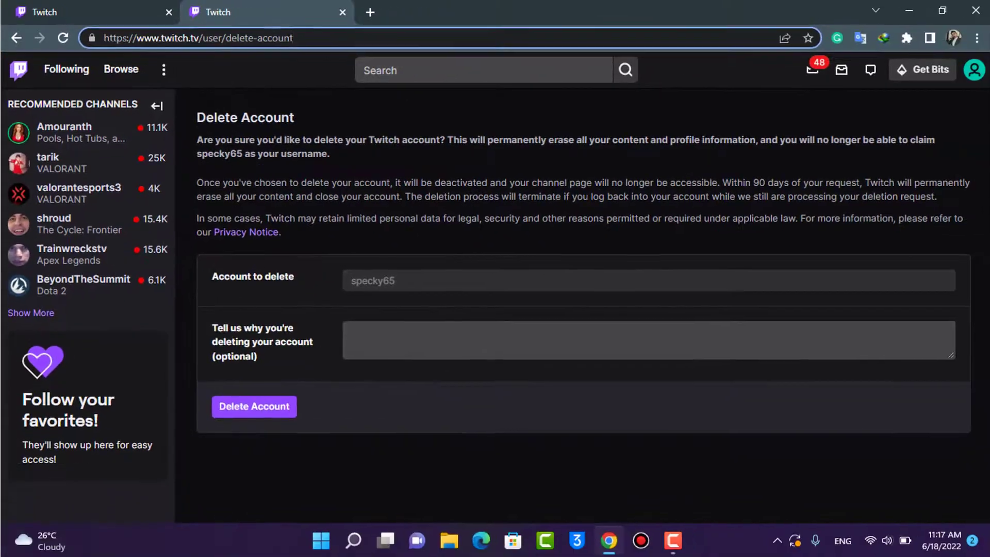
{"action": "left_click", "coordinate": [332, 126]}
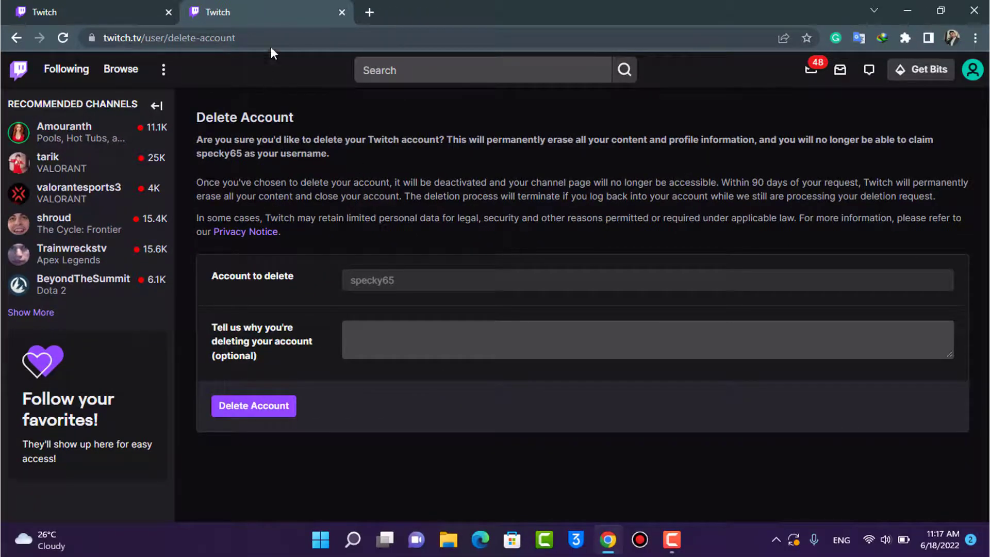
{"action": "left_click_drag", "start_coordinate": [268, 38], "coordinate": [150, 38]}
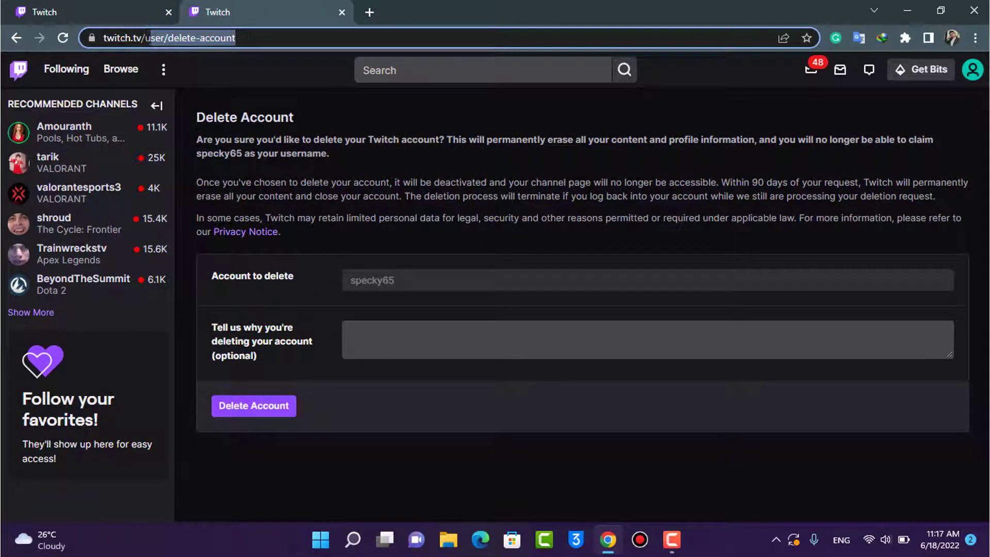
{"action": "left_click", "coordinate": [267, 42]}
{"action": "left_click", "coordinate": [283, 41]}
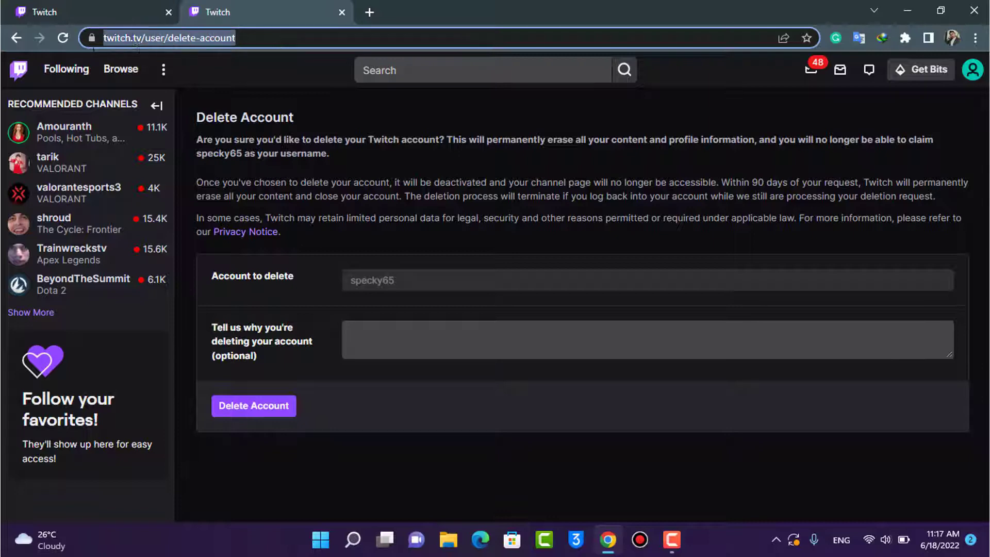
{"action": "left_click", "coordinate": [272, 136]}
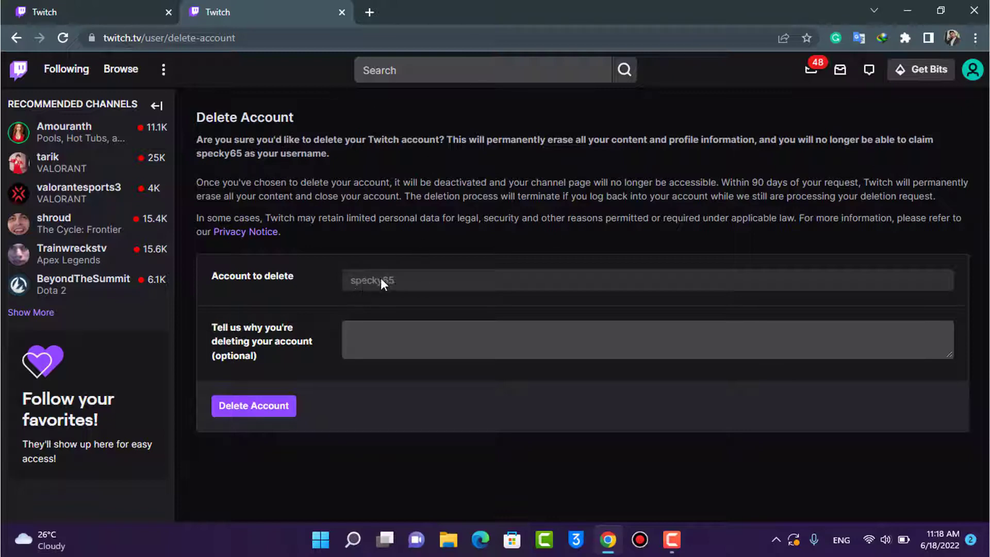
{"action": "left_click", "coordinate": [360, 340]}
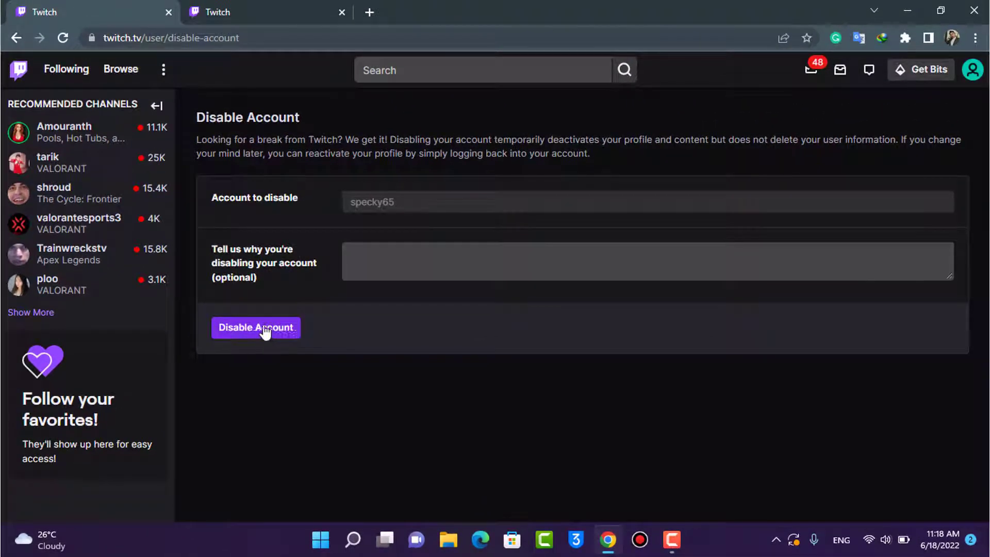
{"action": "left_click", "coordinate": [246, 329]}
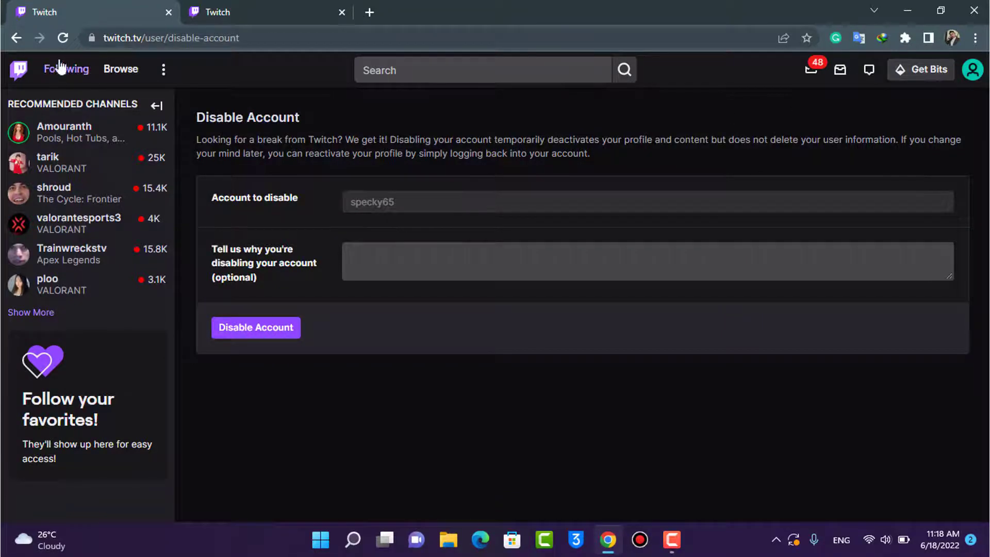
{"action": "left_click", "coordinate": [17, 37]}
{"action": "left_click", "coordinate": [246, 12]}
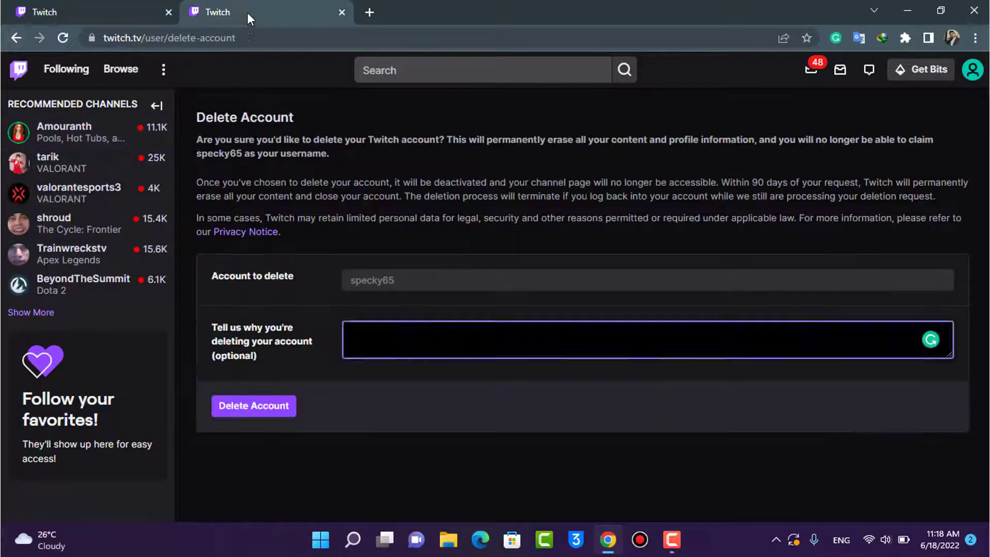
{"action": "left_click_drag", "start_coordinate": [250, 40], "coordinate": [132, 40]}
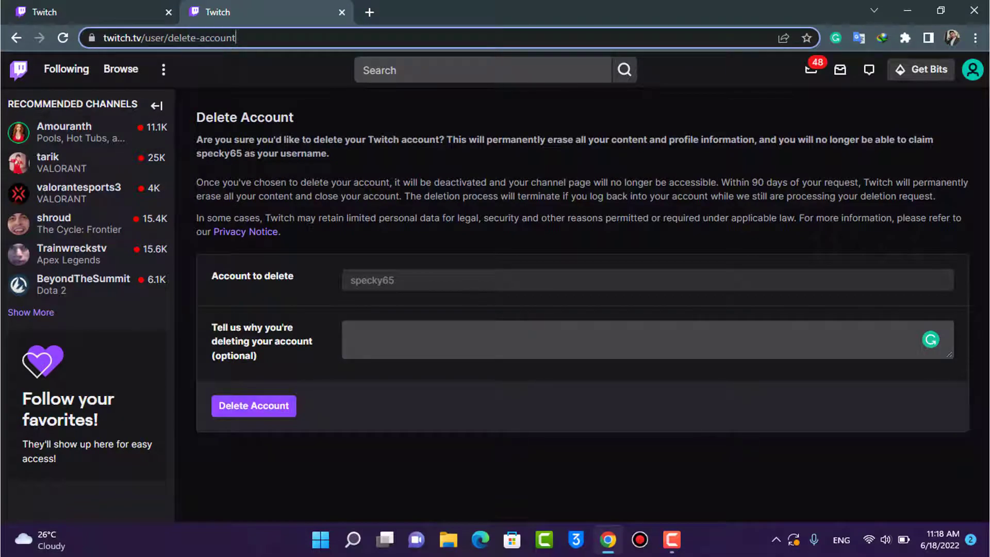
{"action": "left_click", "coordinate": [233, 37]}
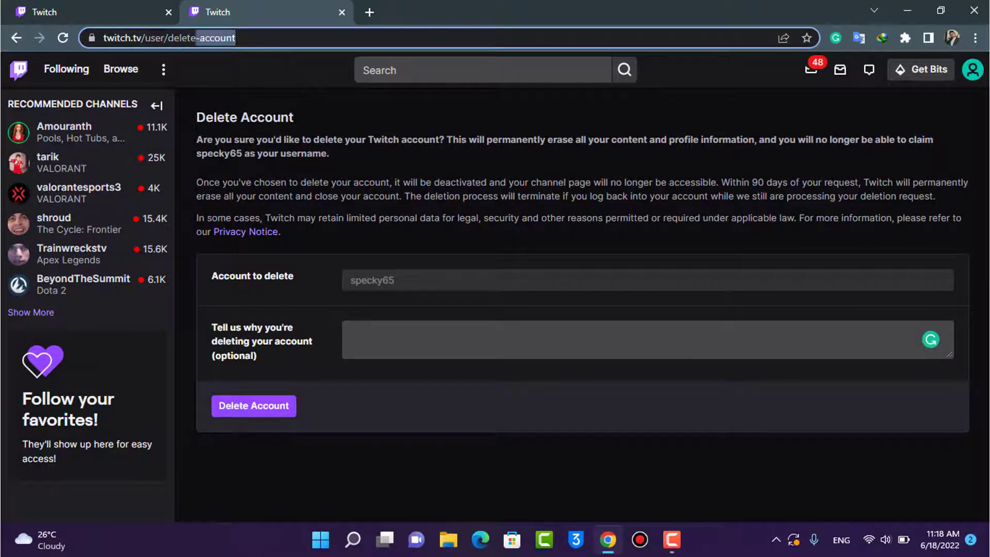
{"action": "key", "text": "ctrl+a"}
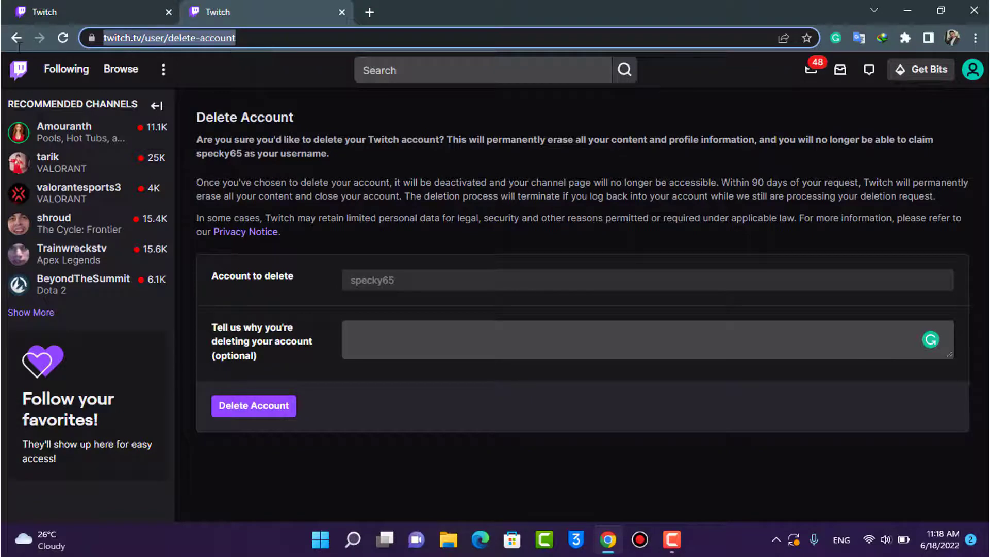
{"action": "key", "text": "Right"}
{"action": "left_click", "coordinate": [284, 170]}
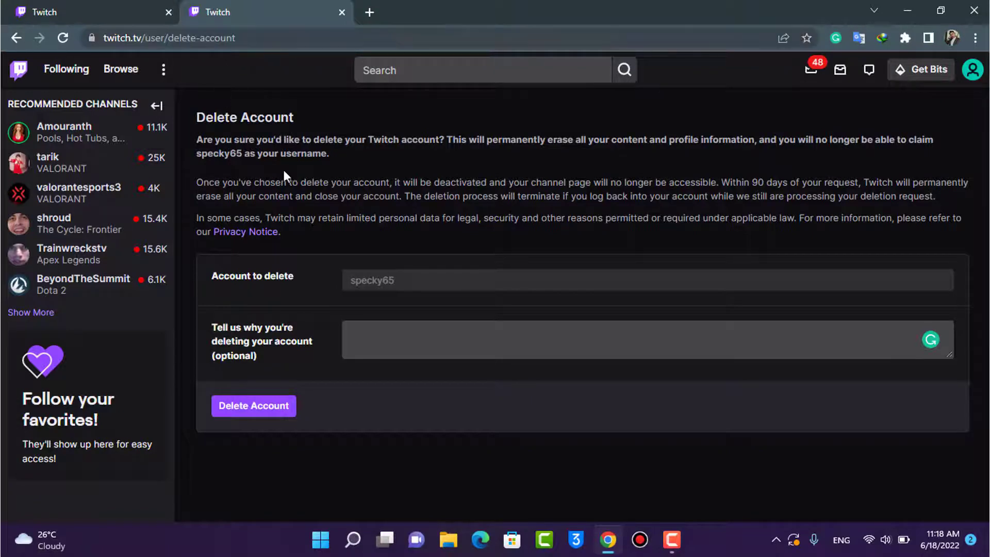
Step: Confirm permanent deletion with the Delete Account button
{"action": "left_click", "coordinate": [267, 412]}
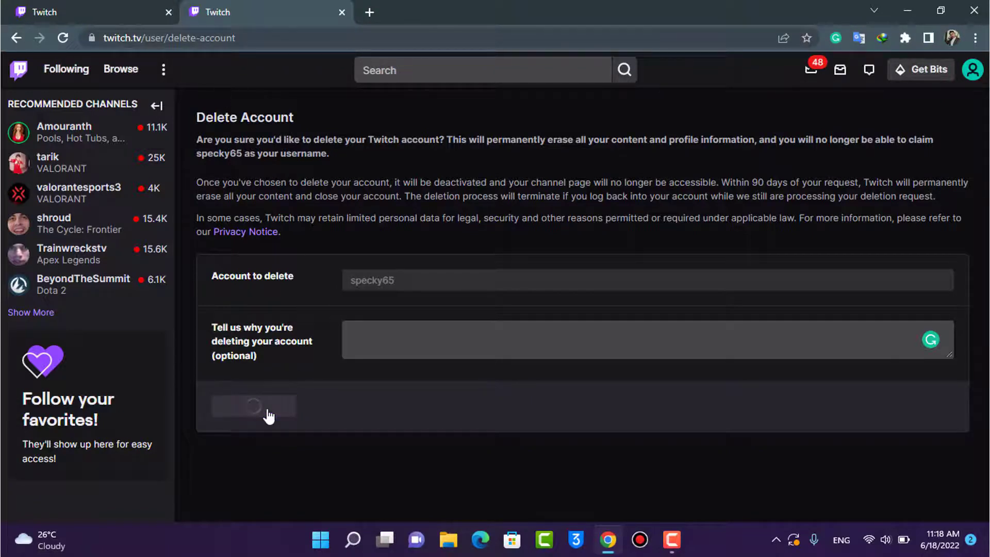